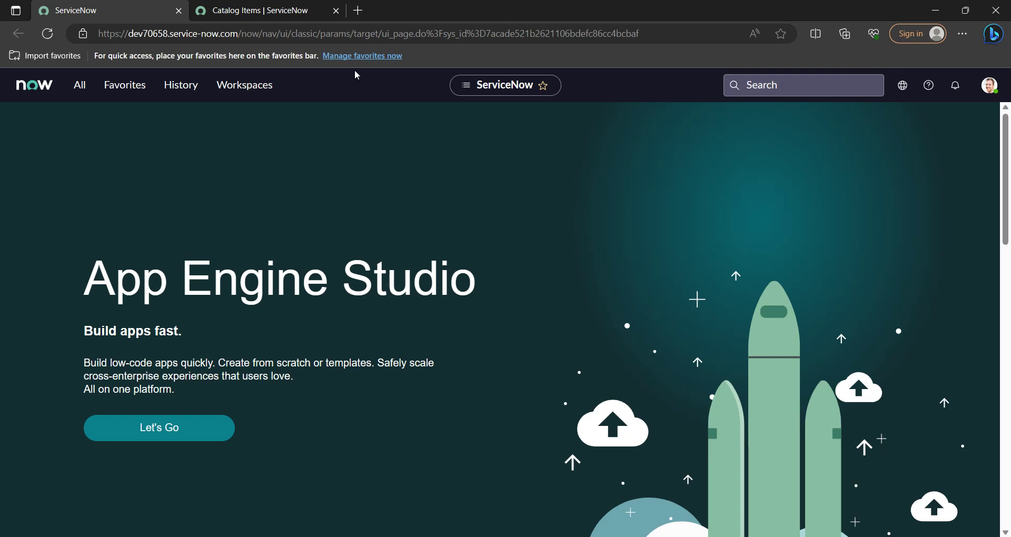
- Open the Servicenow Platform catalog item in a new browser tab and show its related list of variables
click(270, 7)
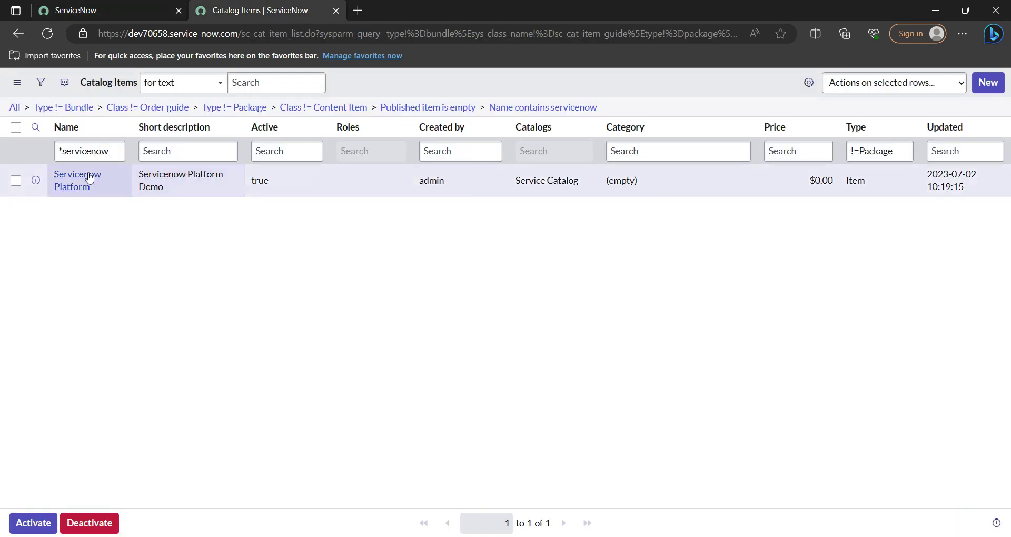
middle_click(78, 186)
click(432, 7)
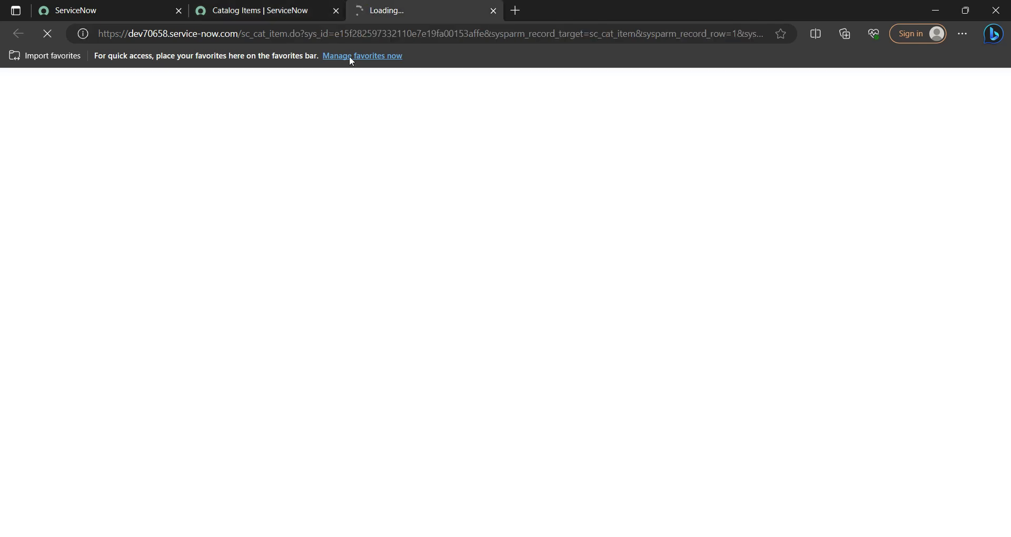
scroll(229, 306, down, 4)
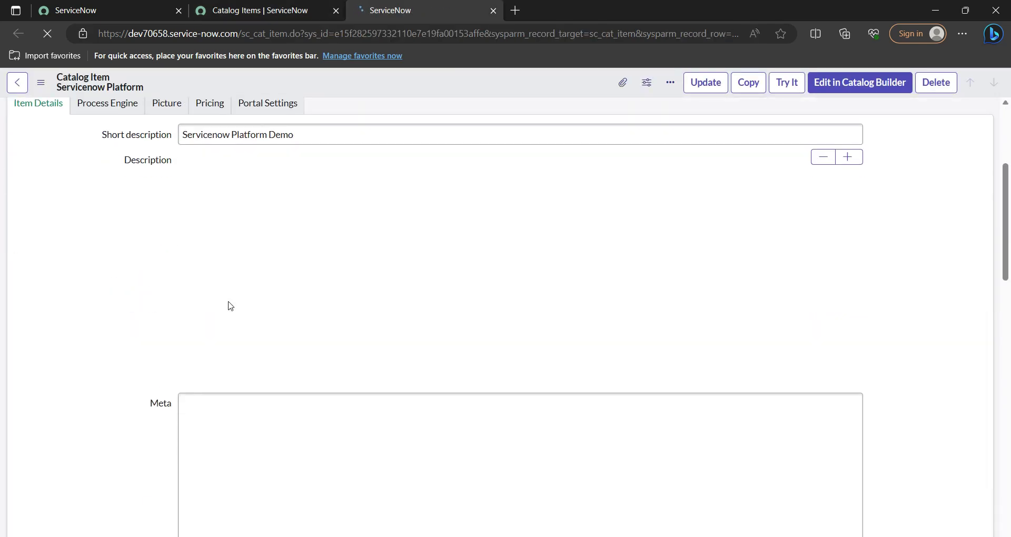
scroll(230, 306, down, 10)
scroll(230, 306, up, 14)
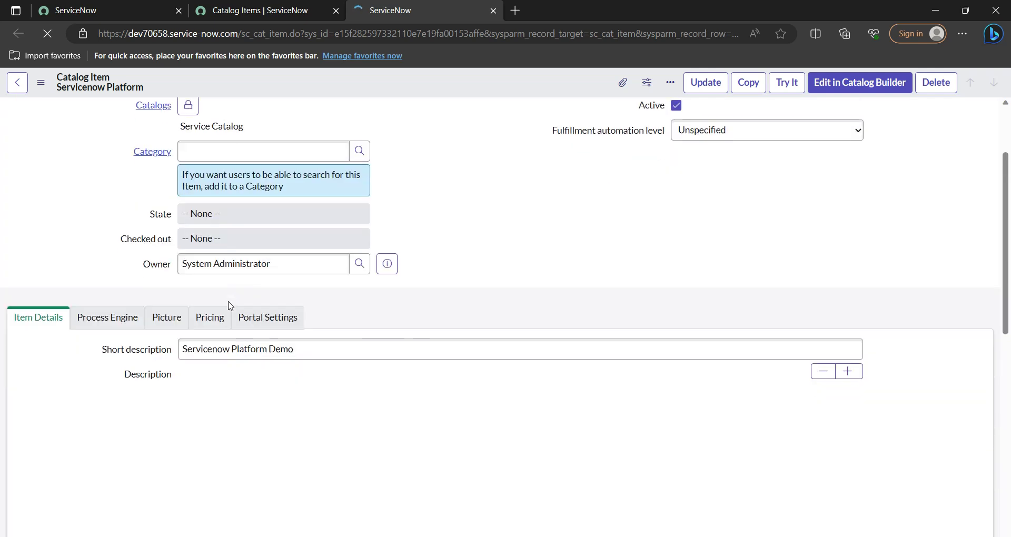
scroll(51, 398, down, 7)
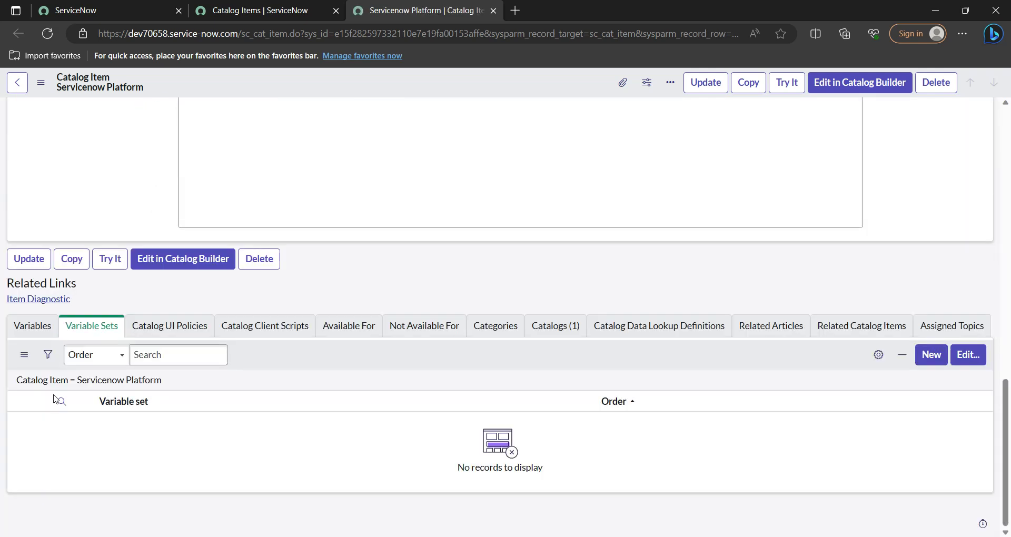
click(35, 336)
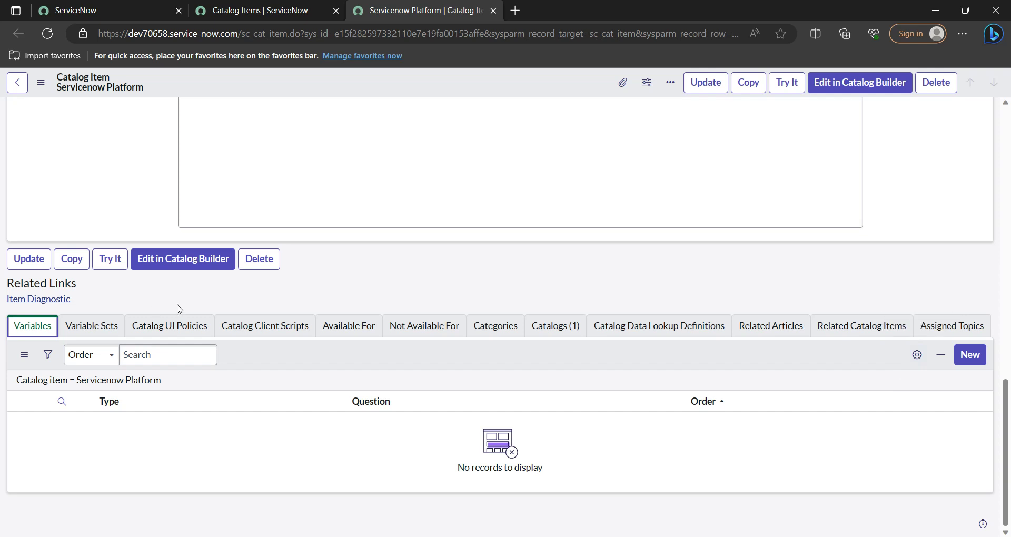
- Create and save a Single Line Text variable for the catalog item with question "Name" and name "name"
click(962, 357)
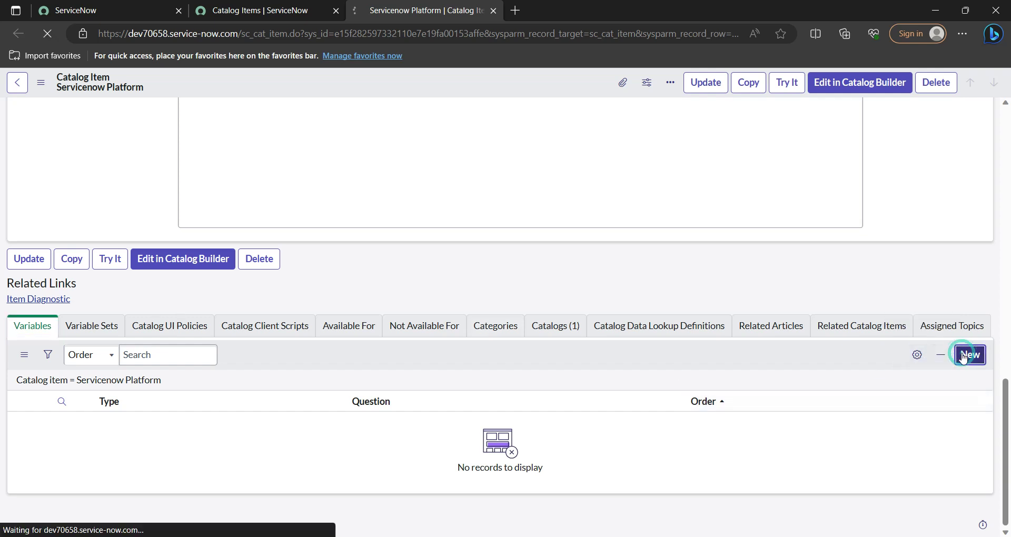
drag(562, 234, 421, 122)
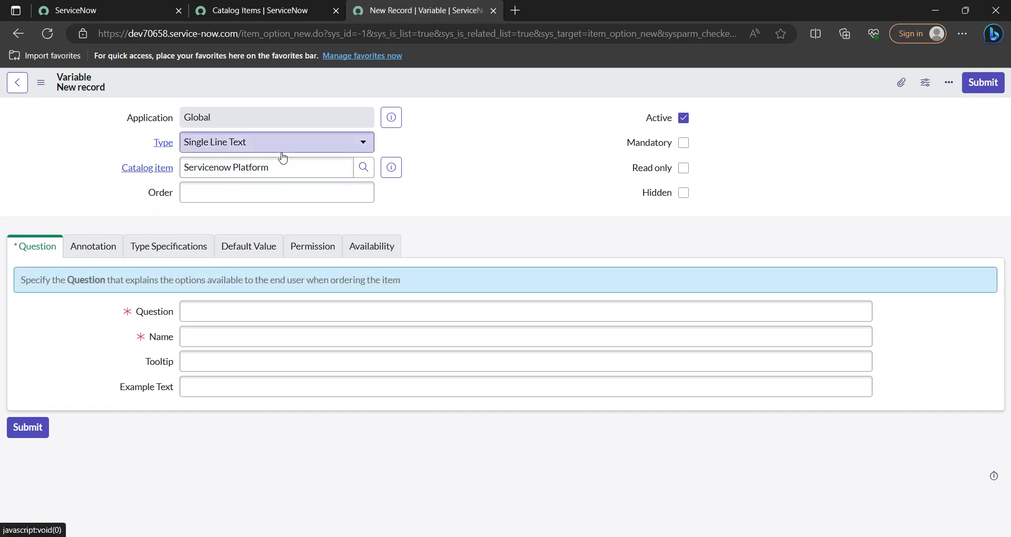
click(188, 316)
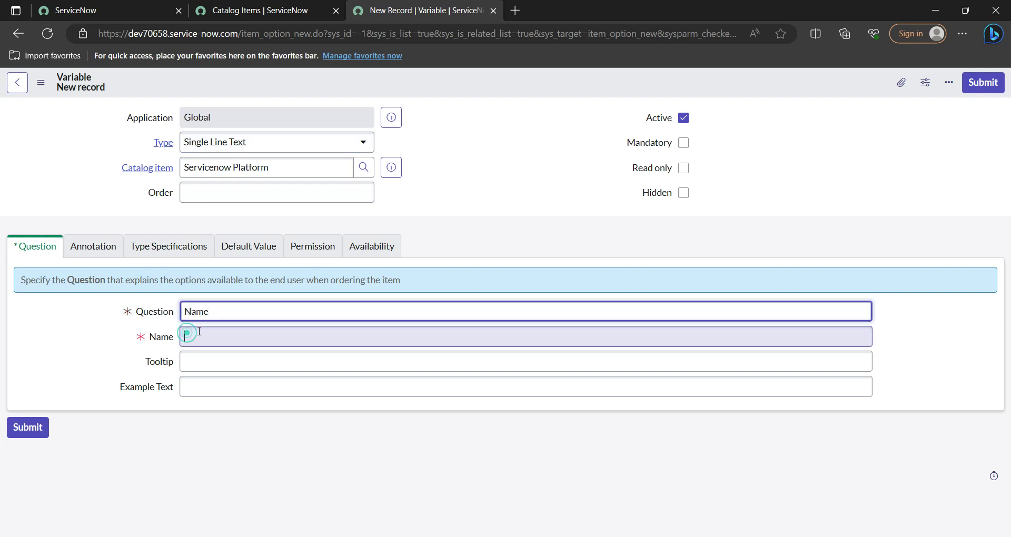
click(252, 335)
right_click(470, 77)
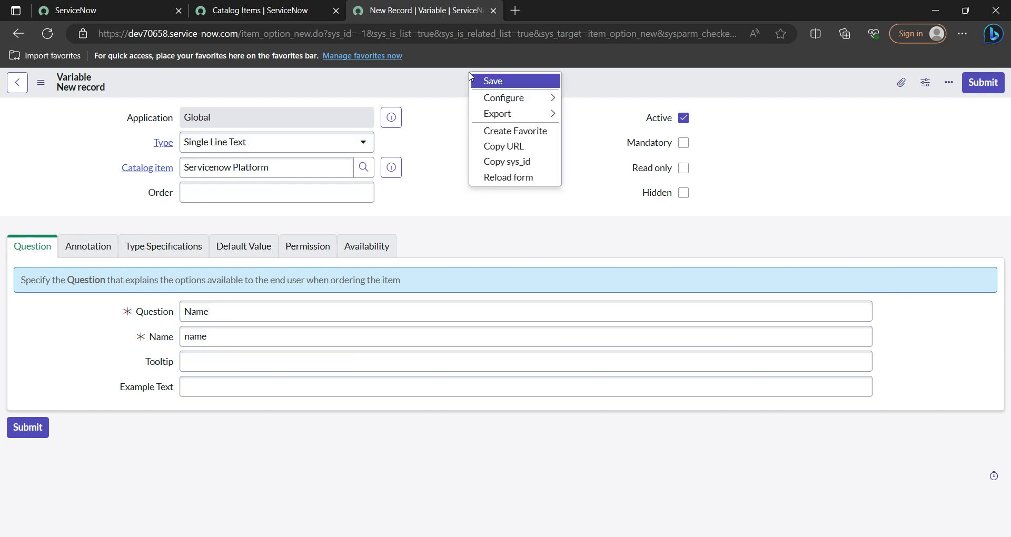
click(481, 80)
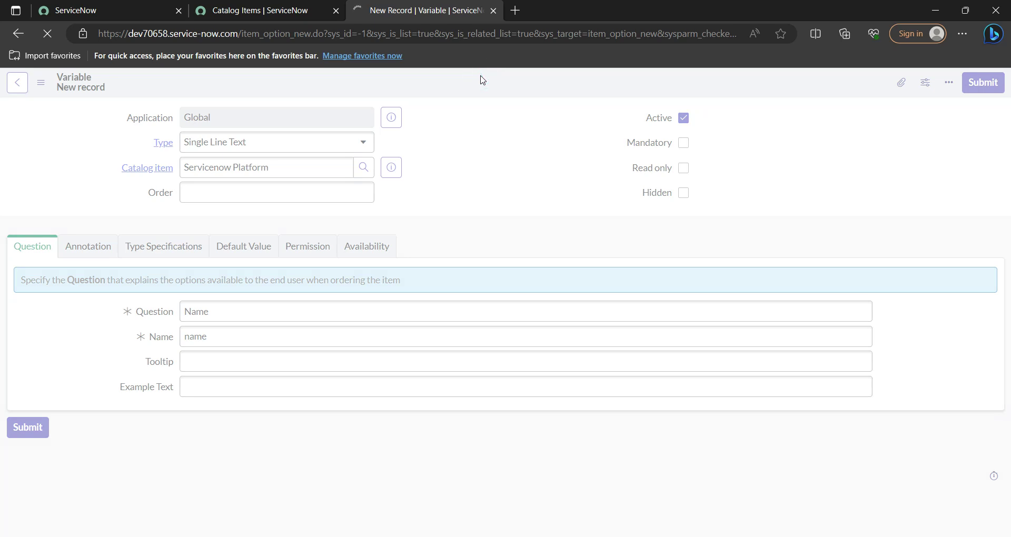
- Open the Servicenow Platform catalog item again in another browser tab and show its related list of variable sets
click(275, 14)
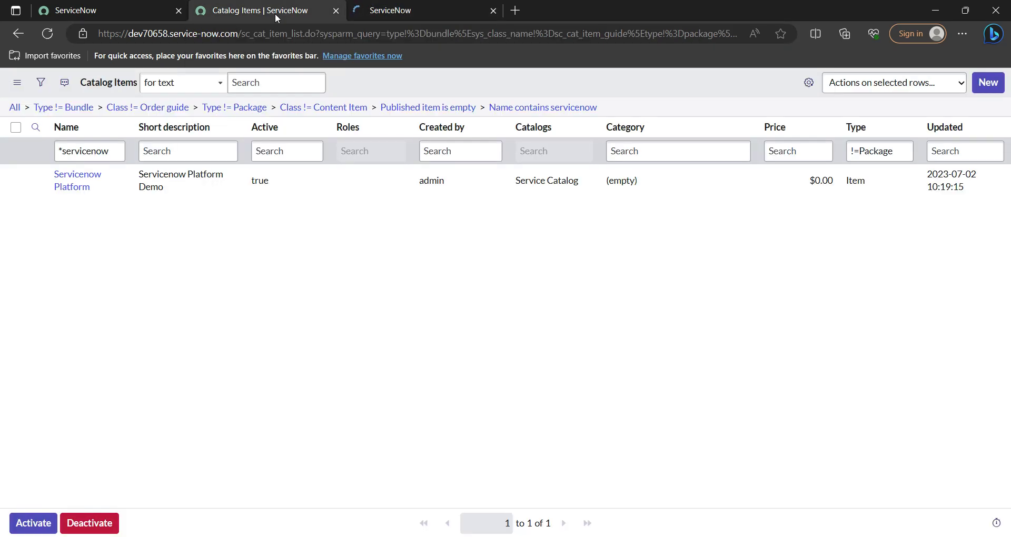
ctrl+click(67, 179)
click(562, 8)
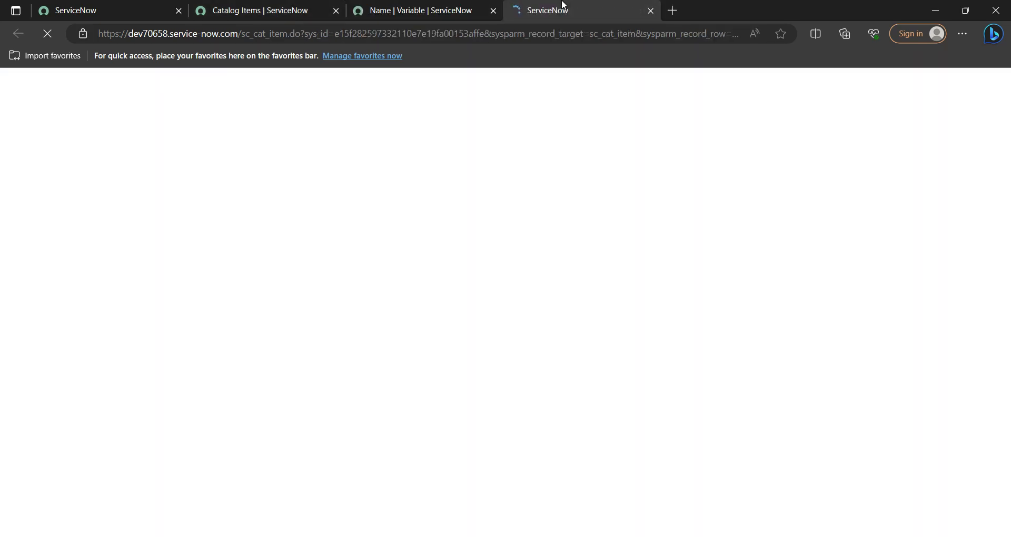
scroll(94, 294, down, 5)
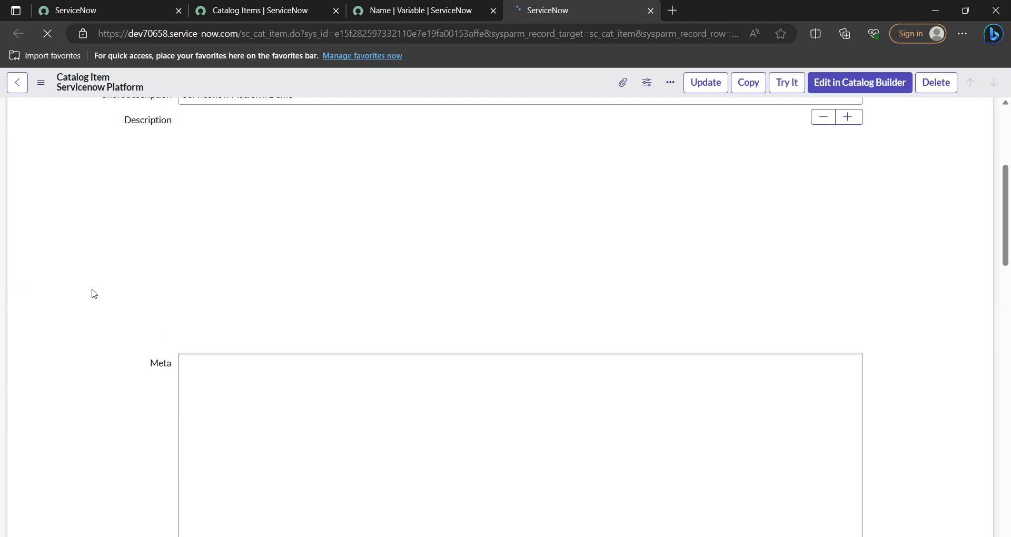
scroll(94, 294, down, 15)
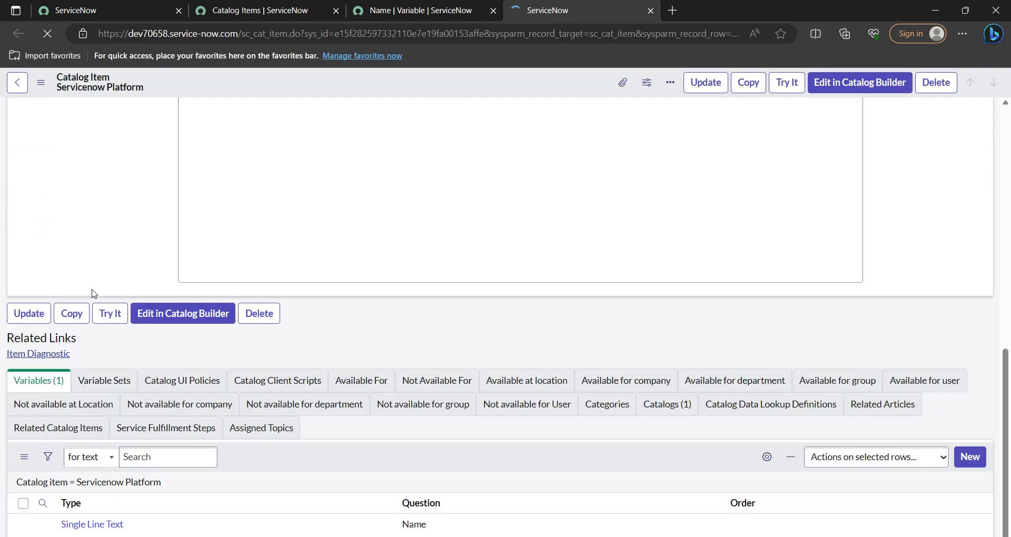
scroll(84, 397, down, 10)
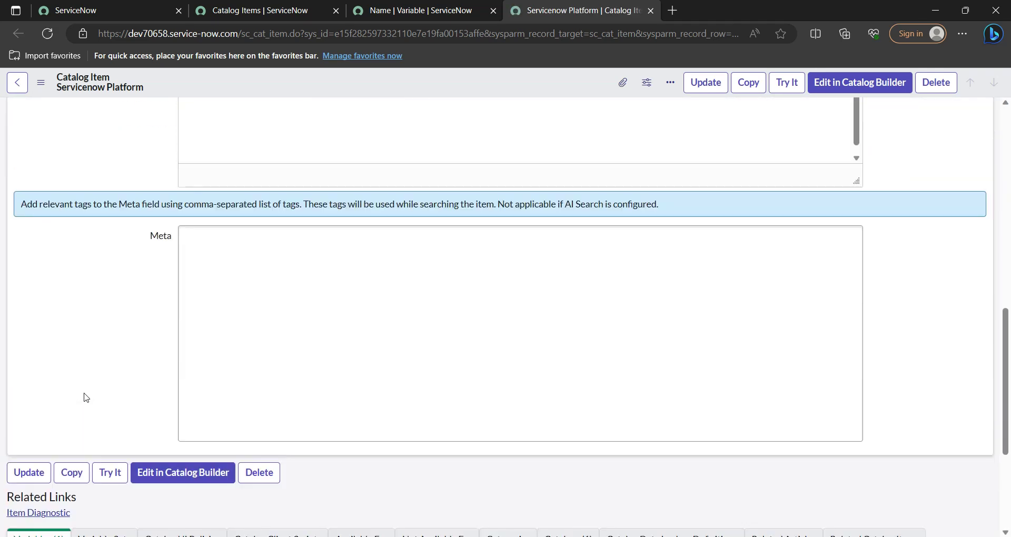
scroll(86, 397, down, 3)
click(93, 411)
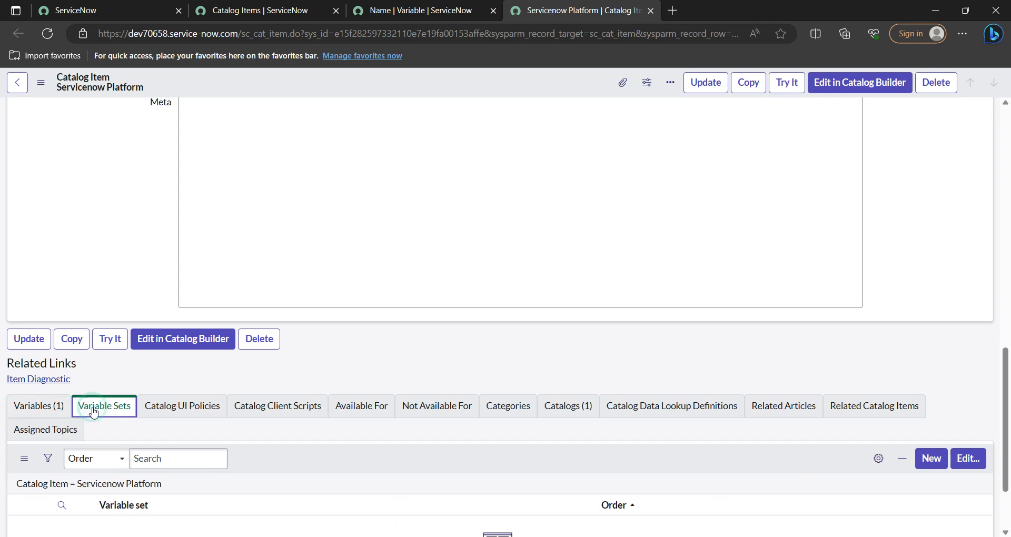
scroll(172, 390, down, 2)
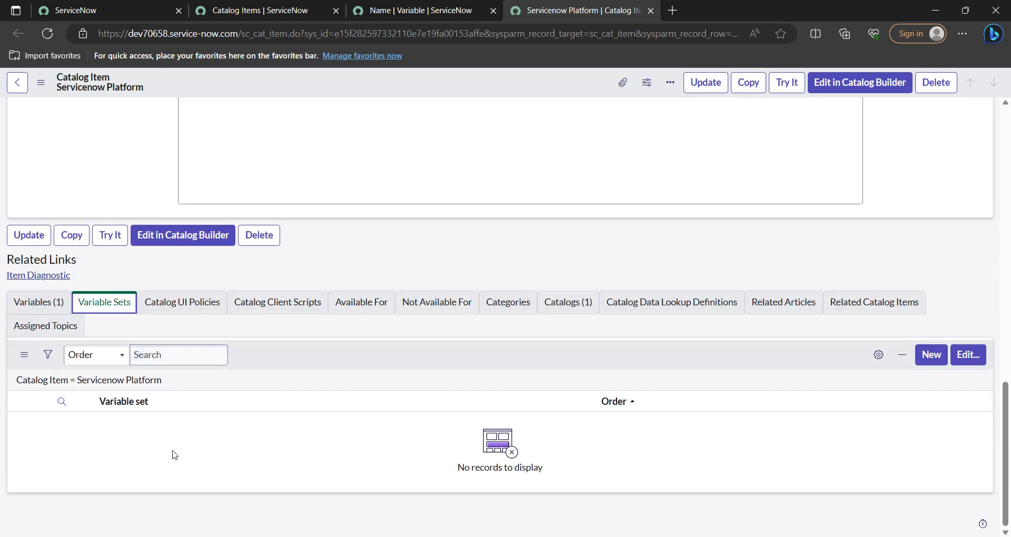
- Start a new multi-row variable set for the catalog item with title "MRVS" and internal name "mrvs"
click(931, 355)
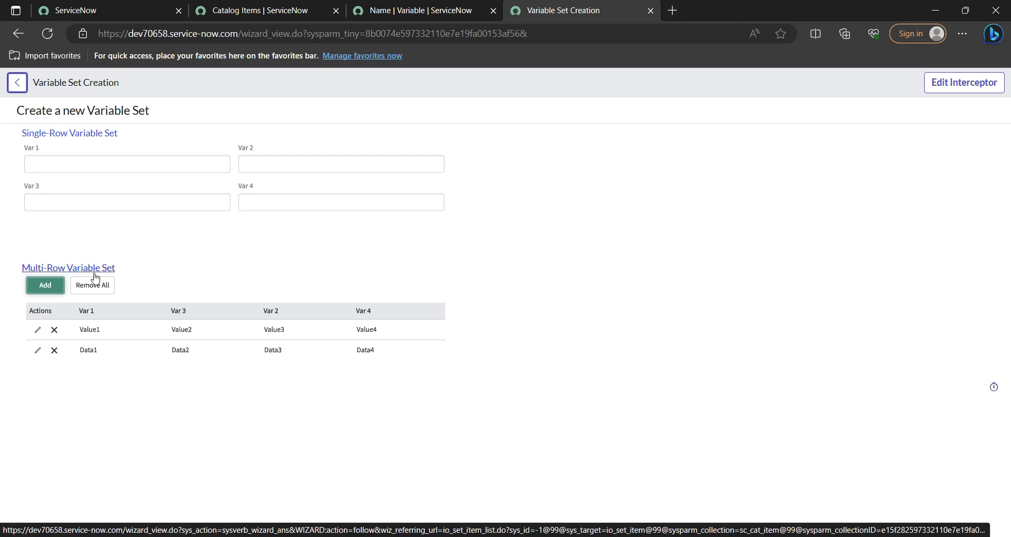
click(58, 289)
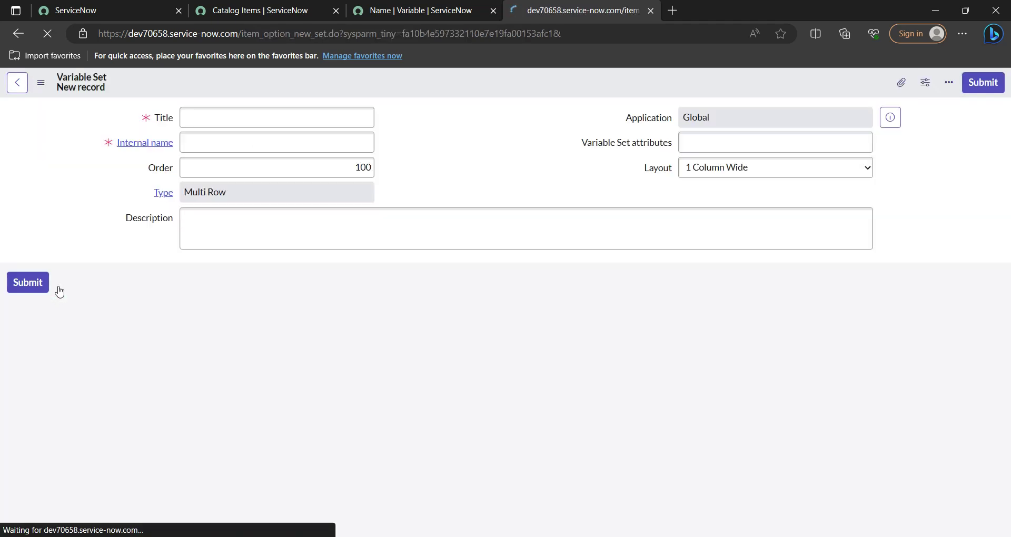
click(203, 119)
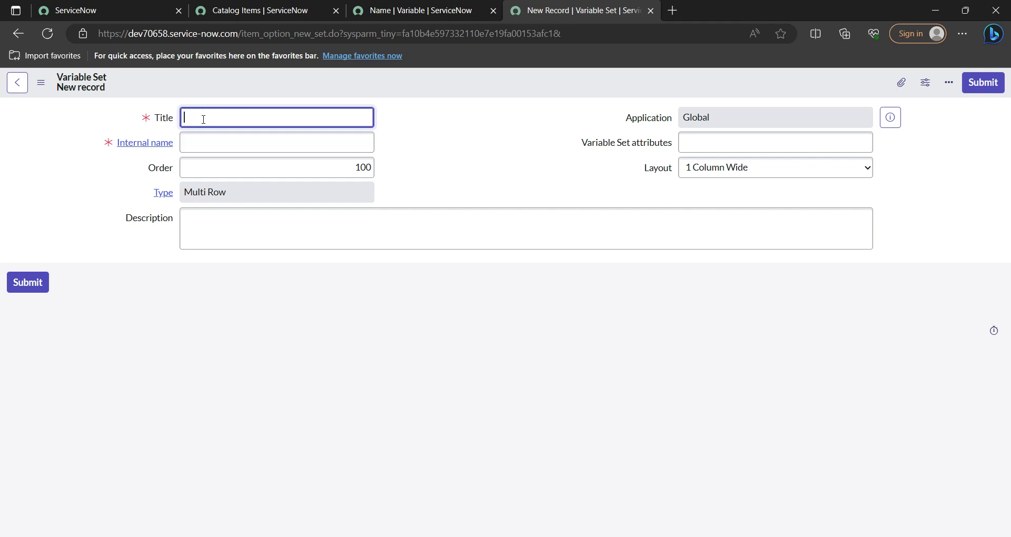
click(203, 119)
text(MRVS)
click(113, 181)
key(Tab)
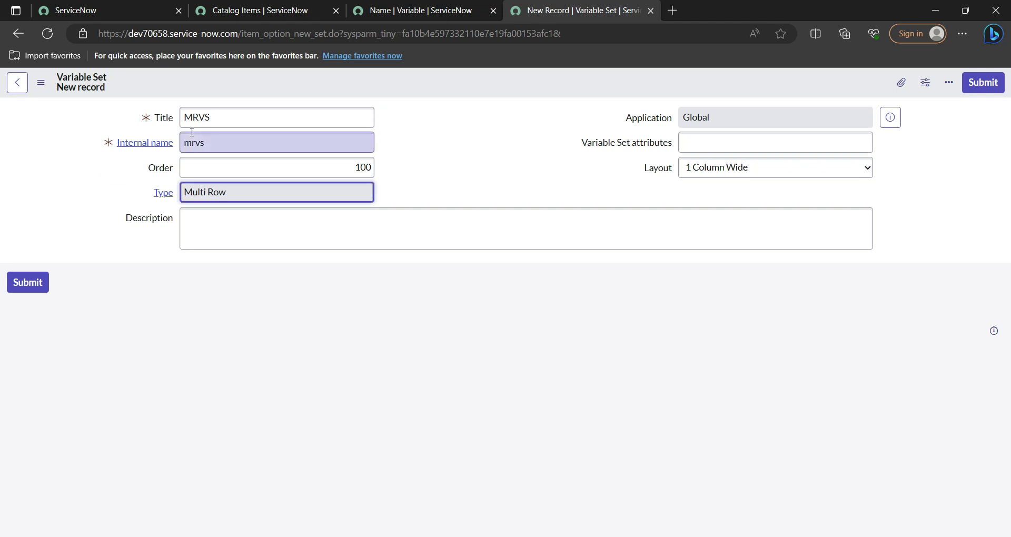
- Save the new MRVS variable set record and stay on its form
double_click(233, 120)
click(132, 118)
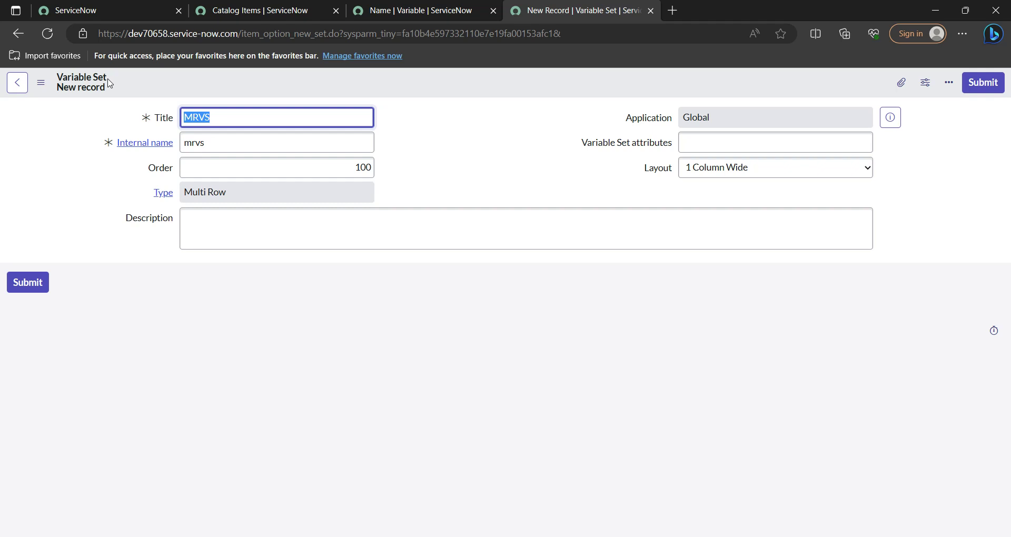
click(132, 119)
click(131, 119)
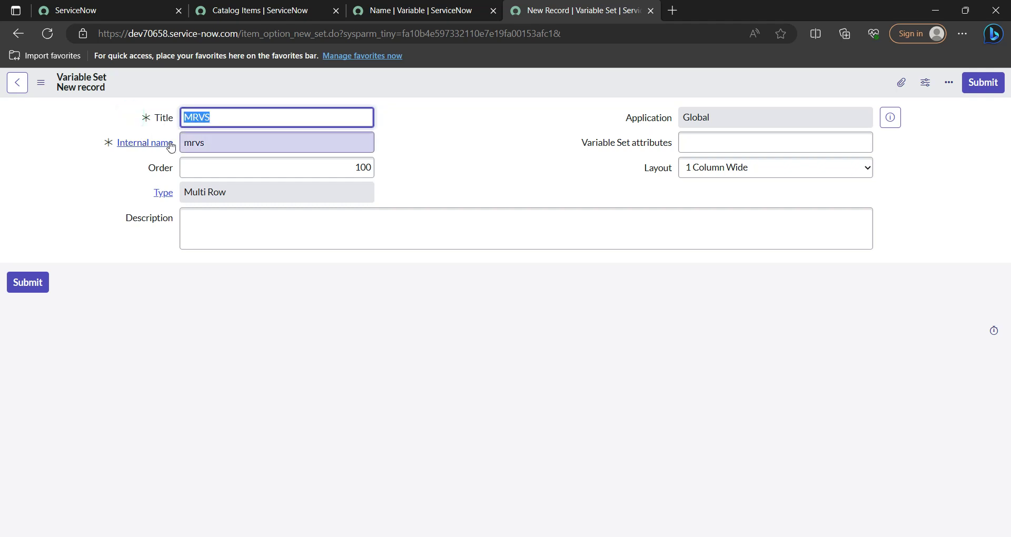
mouse_move(157, 194)
mouse_down()
mouse_move(257, 183)
mouse_move(158, 242)
mouse_move(121, 246)
mouse_move(265, 50)
mouse_up()
click(256, 81)
right_click(257, 81)
key(Escape)
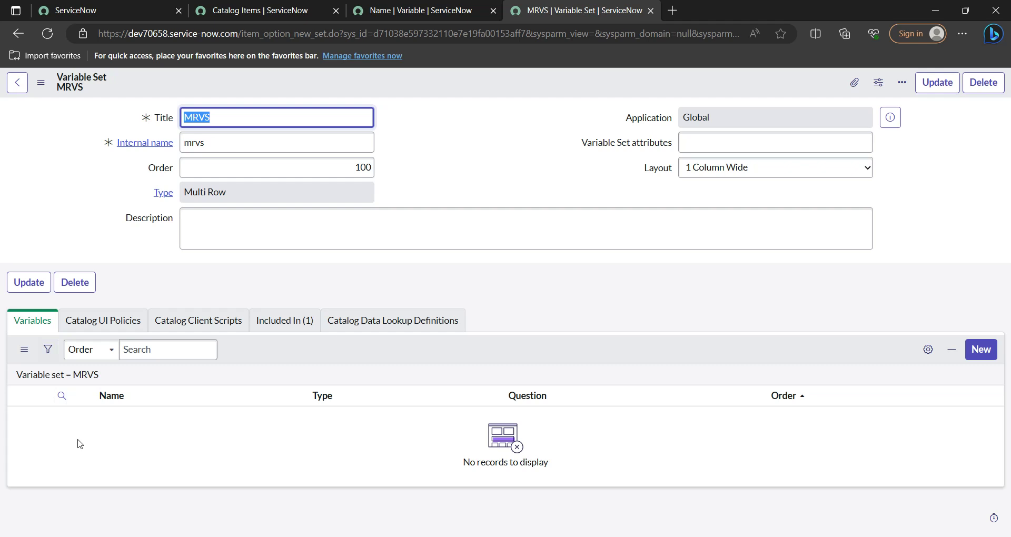
- Open the list control for the MRVS variable set's related list of variables and enable editing on it
click(387, 11)
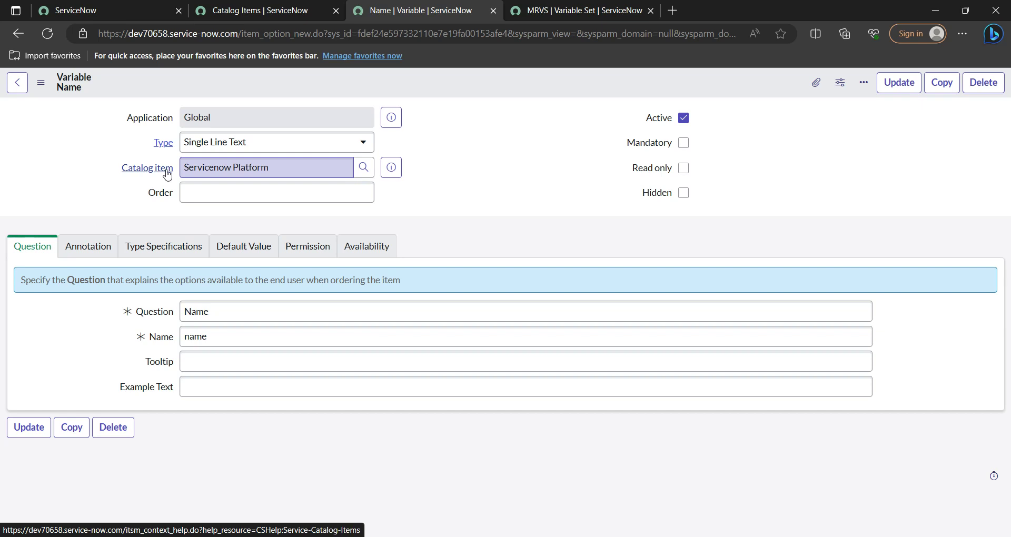
click(523, 10)
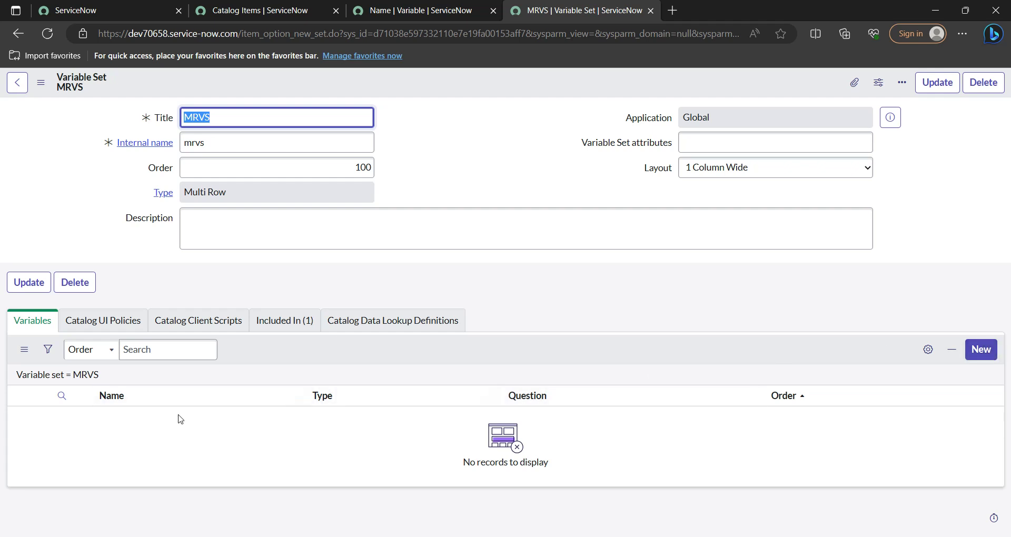
right_click(114, 403)
mouse_move(146, 440)
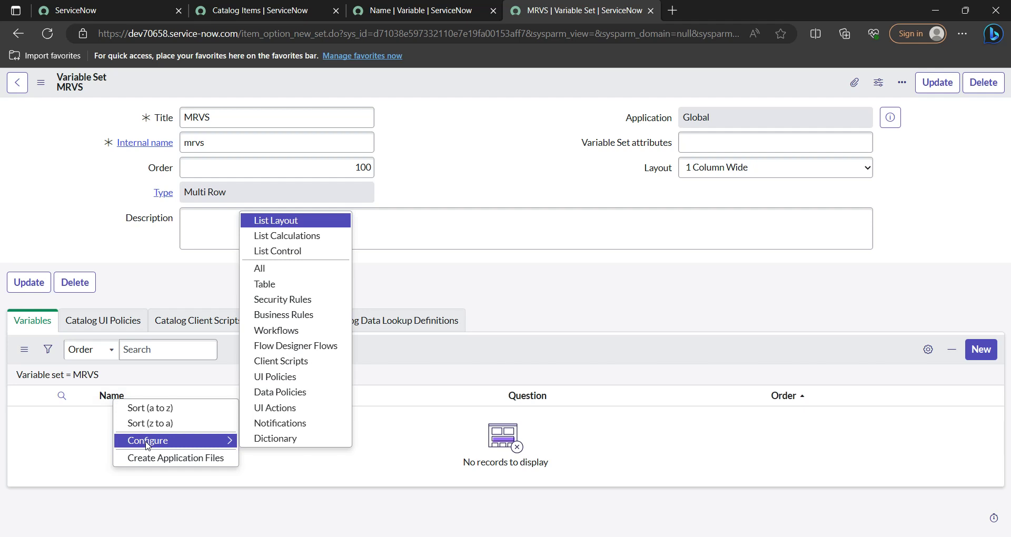
click(264, 256)
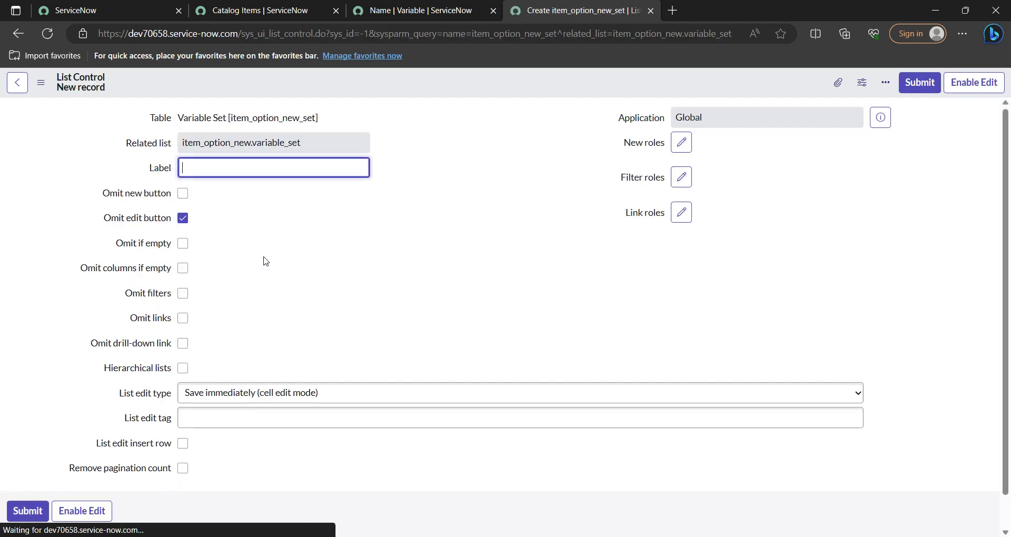
click(974, 81)
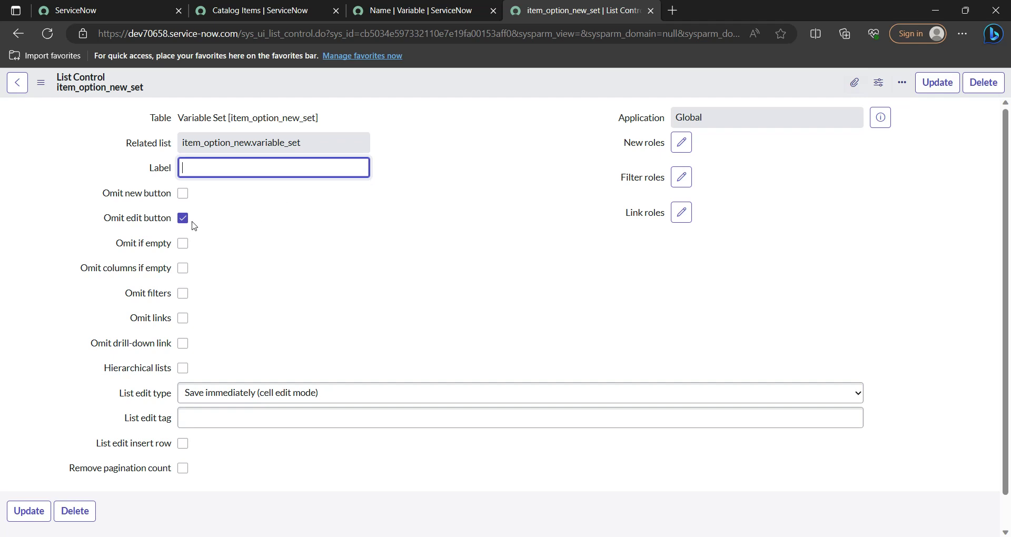
- Turn off "Omit edit button" in the list control, save the record and return to the MRVS variable set
click(184, 222)
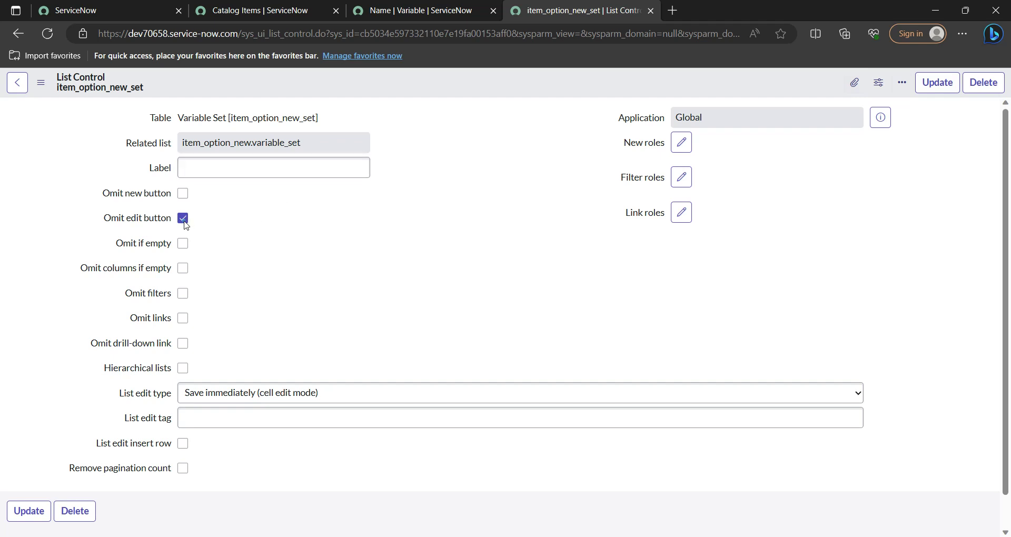
right_click(462, 80)
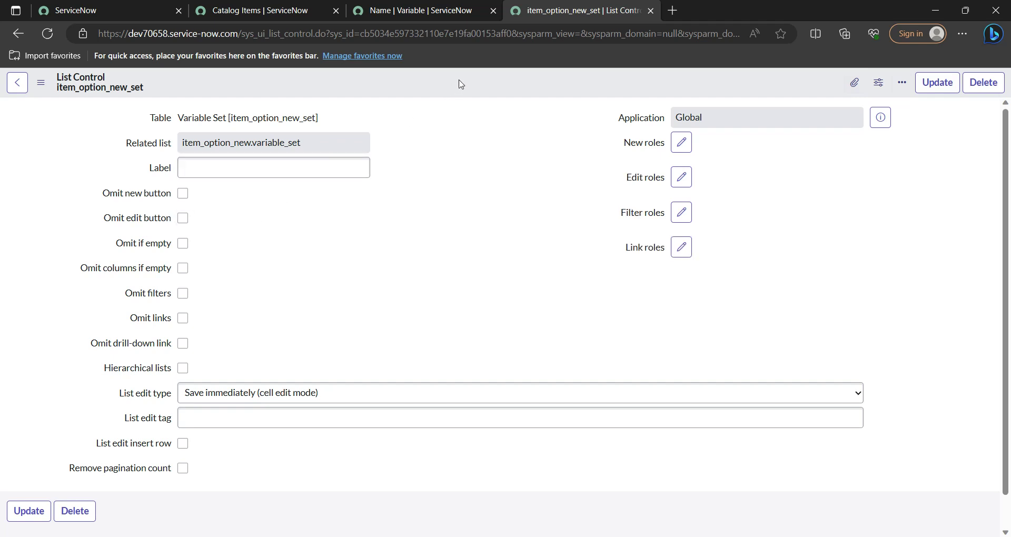
key(Escape)
right_click(464, 85)
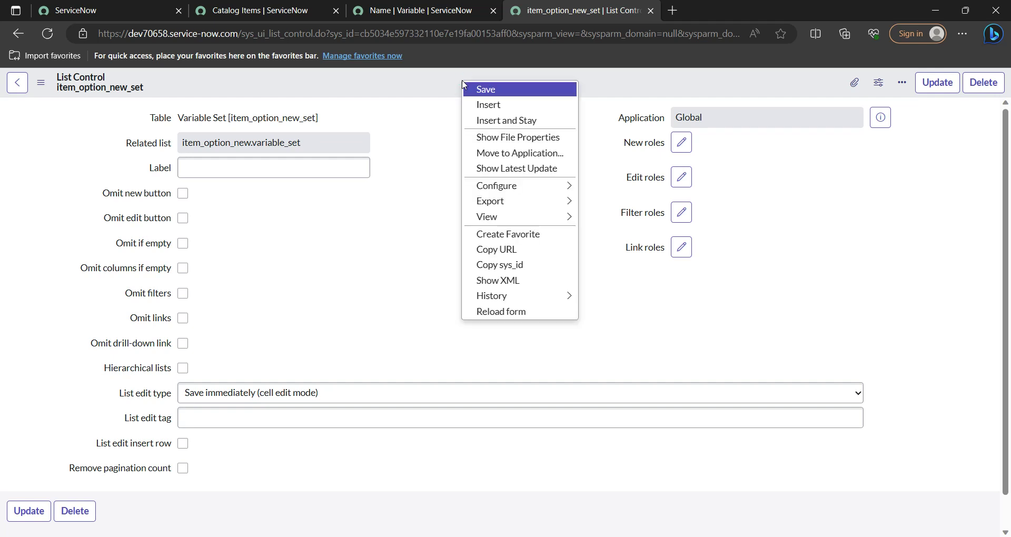
click(475, 88)
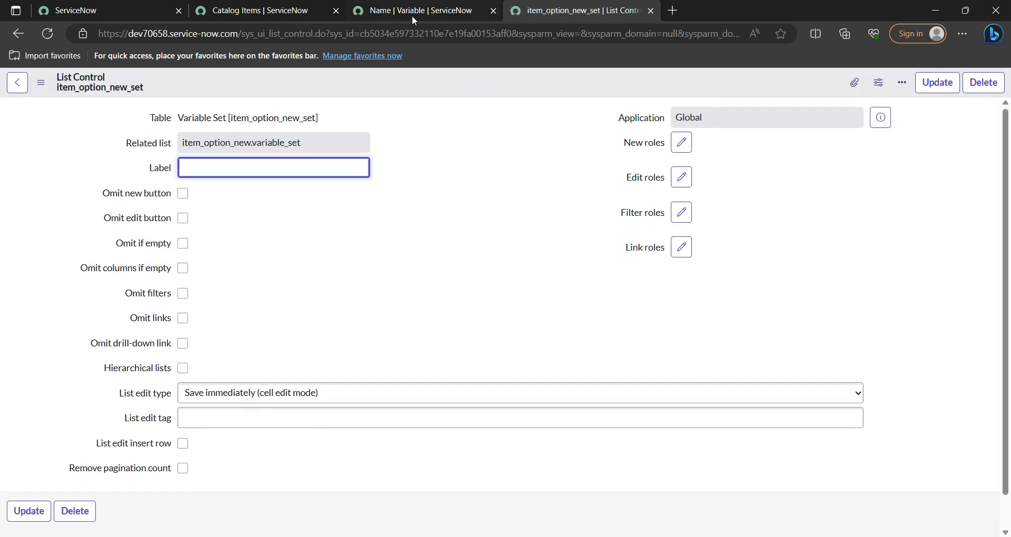
click(15, 83)
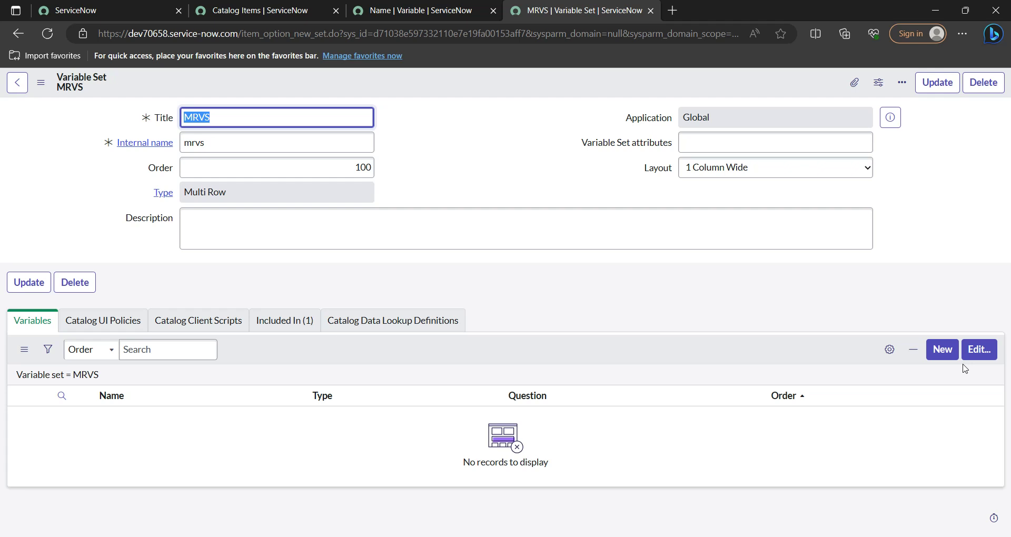
- Open the member editor for the MRVS variables and start a filter condition on the Catalog item field
click(979, 351)
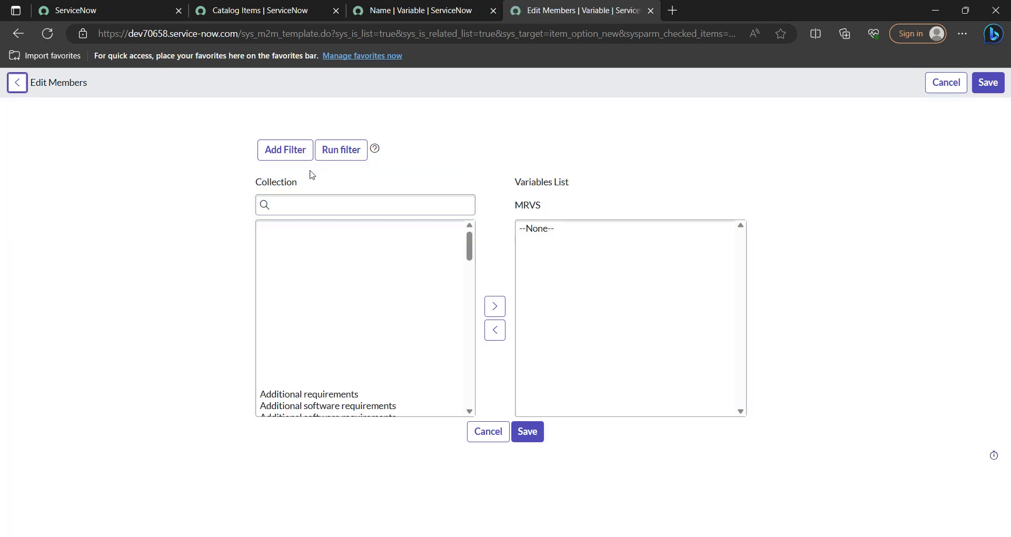
click(333, 154)
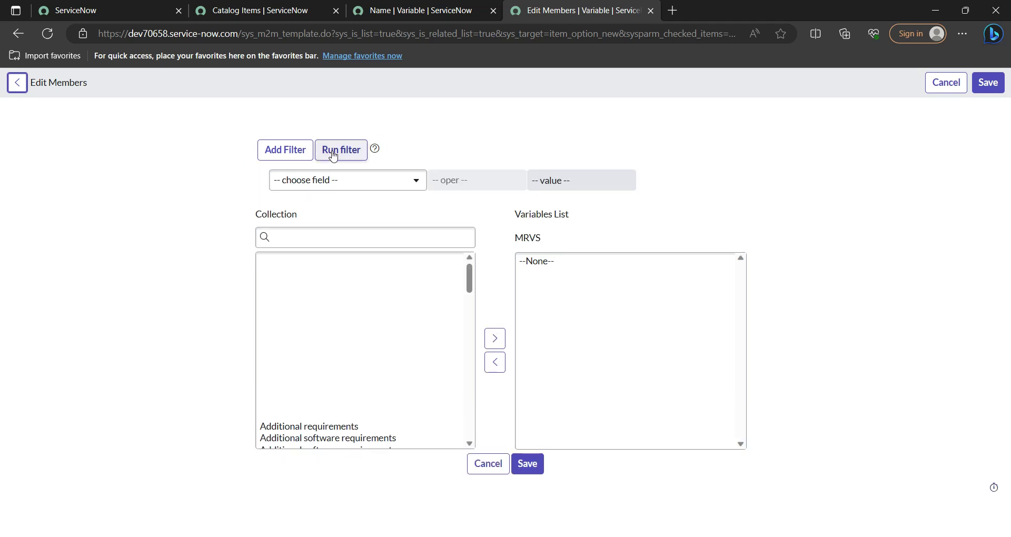
click(339, 181)
click(339, 180)
click(337, 180)
text(cat)
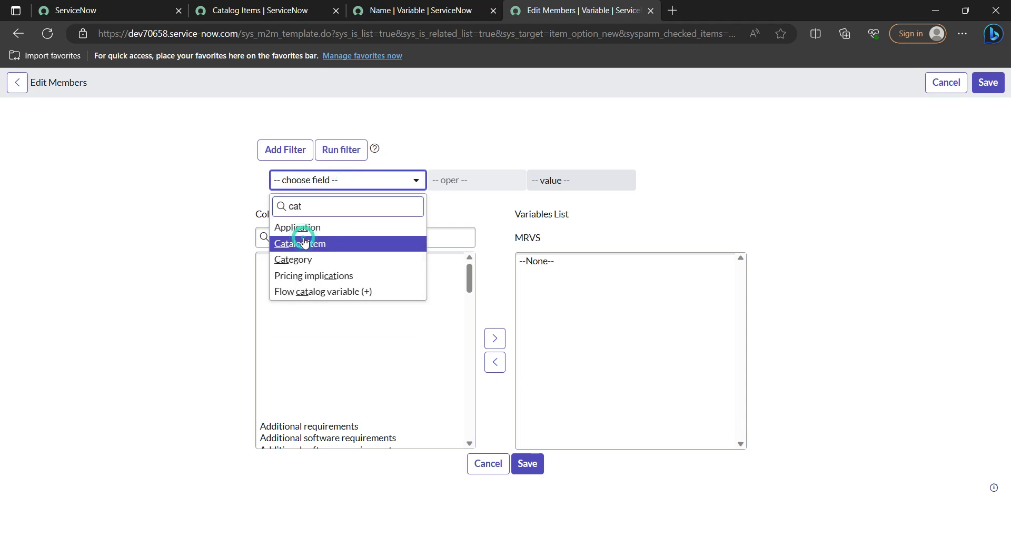
click(390, 246)
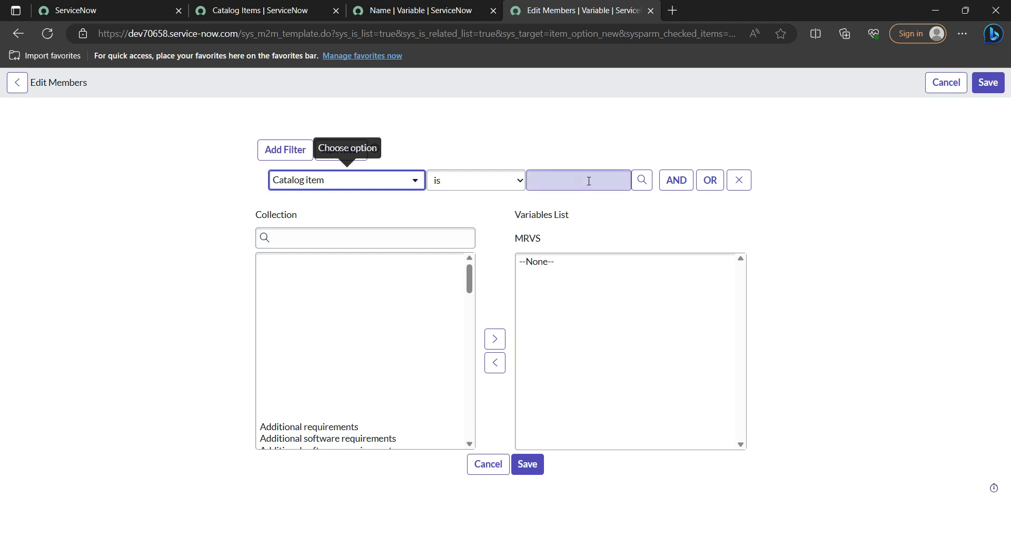
- Enter *servicenow as the Catalog item filter value and open the catalog item lookup for it
click(611, 181)
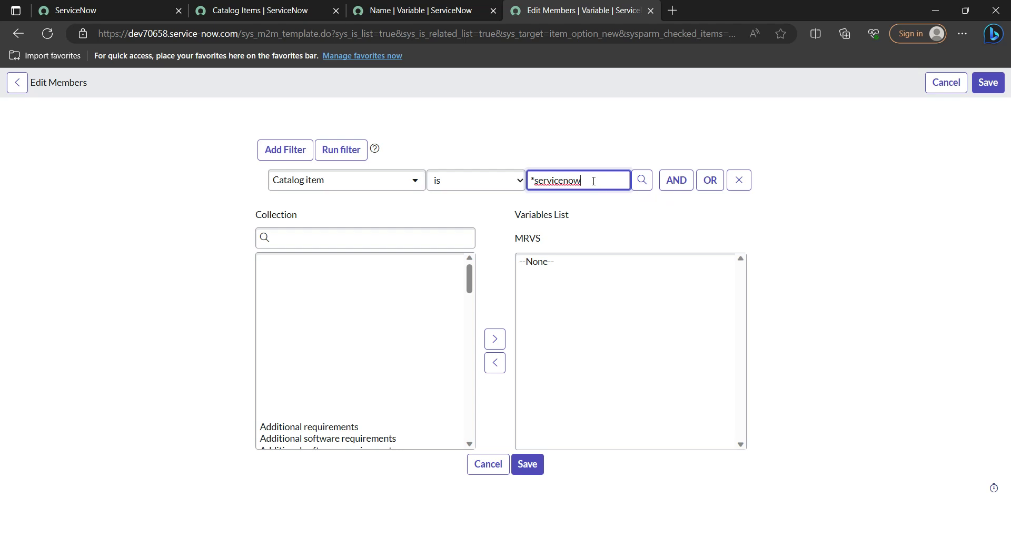
click(594, 180)
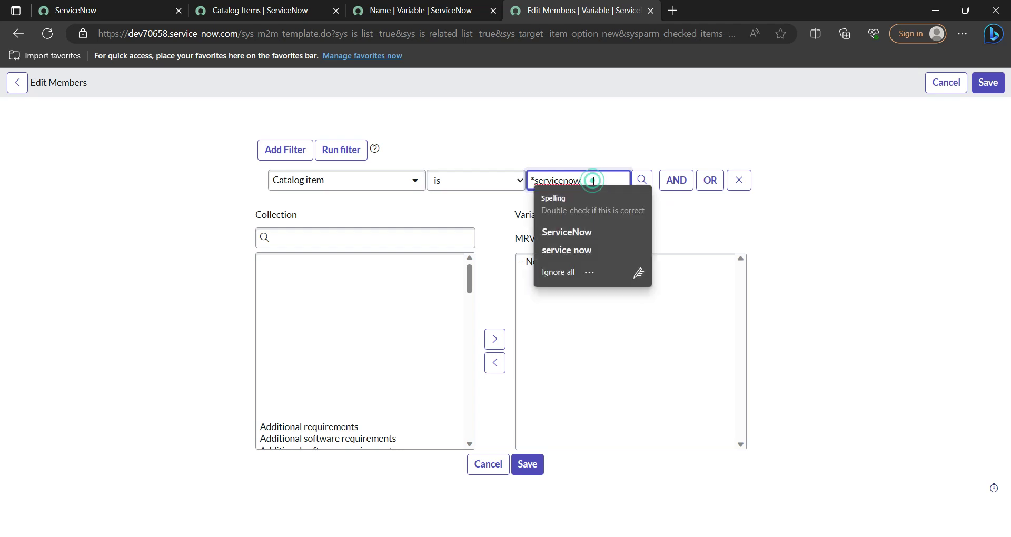
click(641, 180)
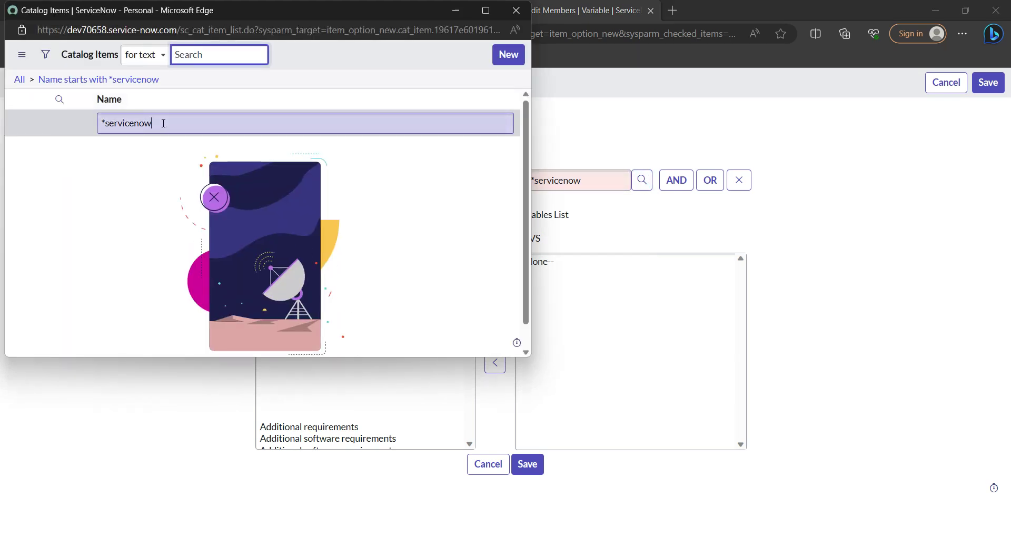
- Pick the Servicenow Platform catalog item by searching the lookup names for *serv, and run the filter with it
click(163, 123)
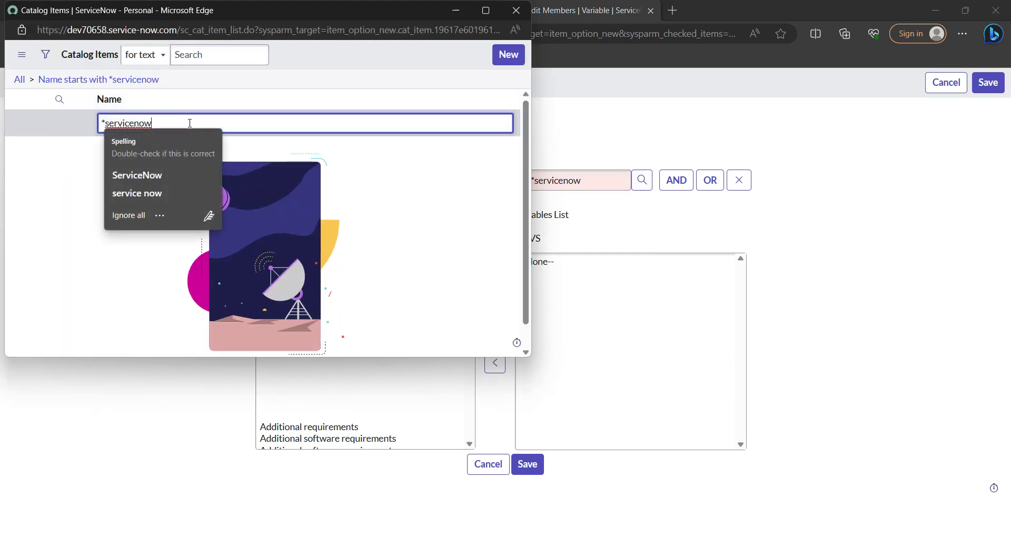
click(190, 123)
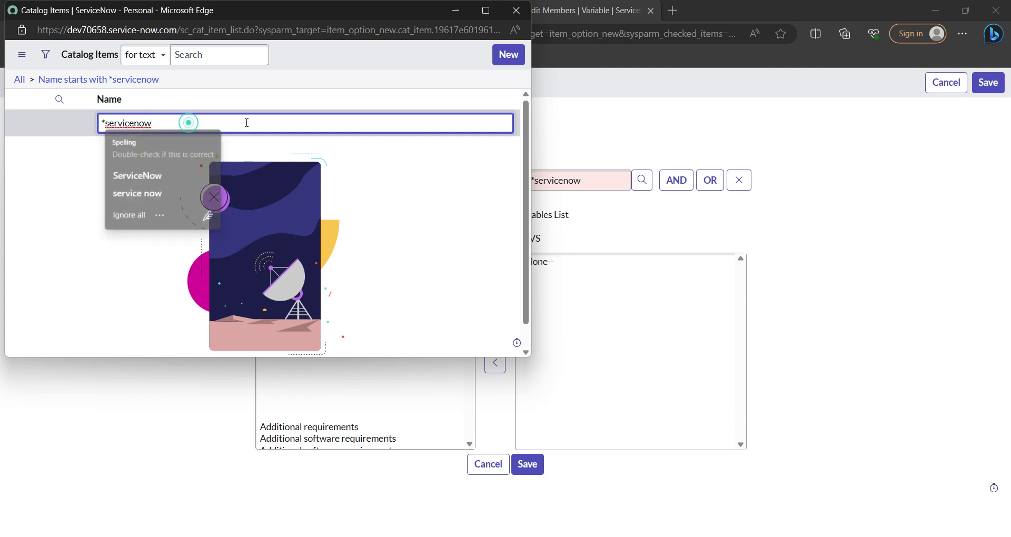
click(246, 122)
click(246, 123)
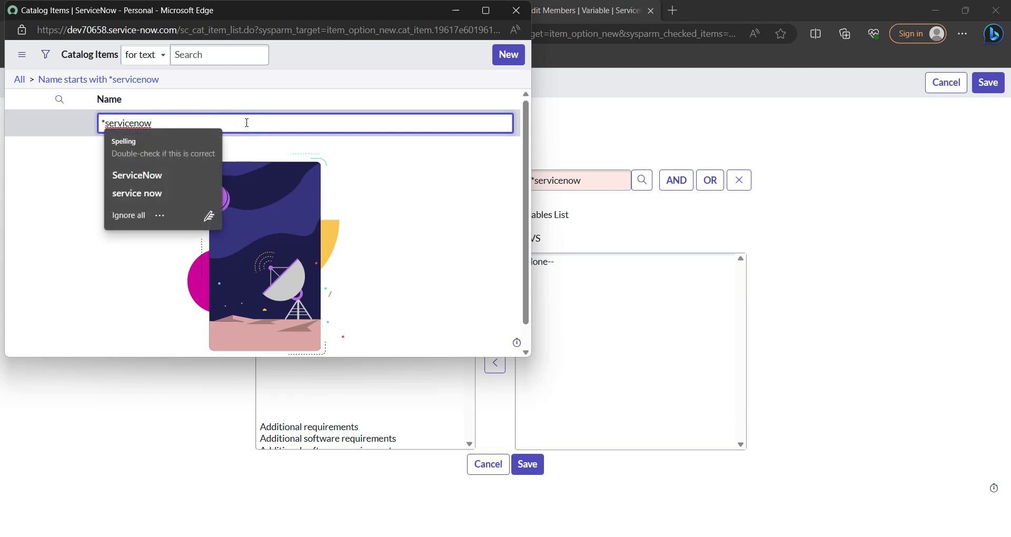
key(BackSpace)
key(BackSpace)
key(BackSpace)
key(BackSpace)
key(BackSpace)
key(BackSpace)
key(BackSpace)
key(BackSpace)
key(BackSpace)
key(BackSpace)
key(BackSpace)
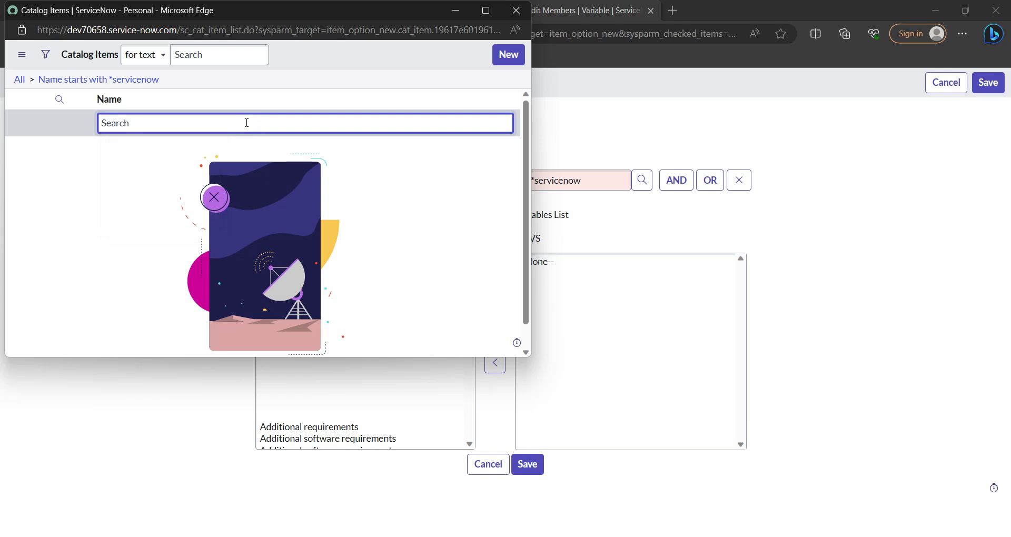
text(*)
key(Return)
scroll(93, 258, down, 1)
scroll(92, 258, down, 1)
click(91, 257)
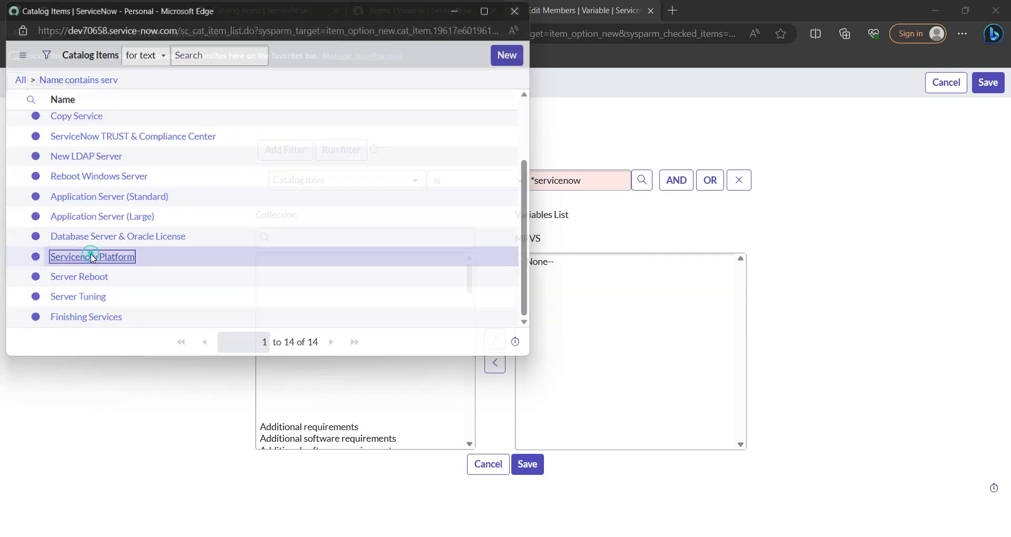
click(356, 150)
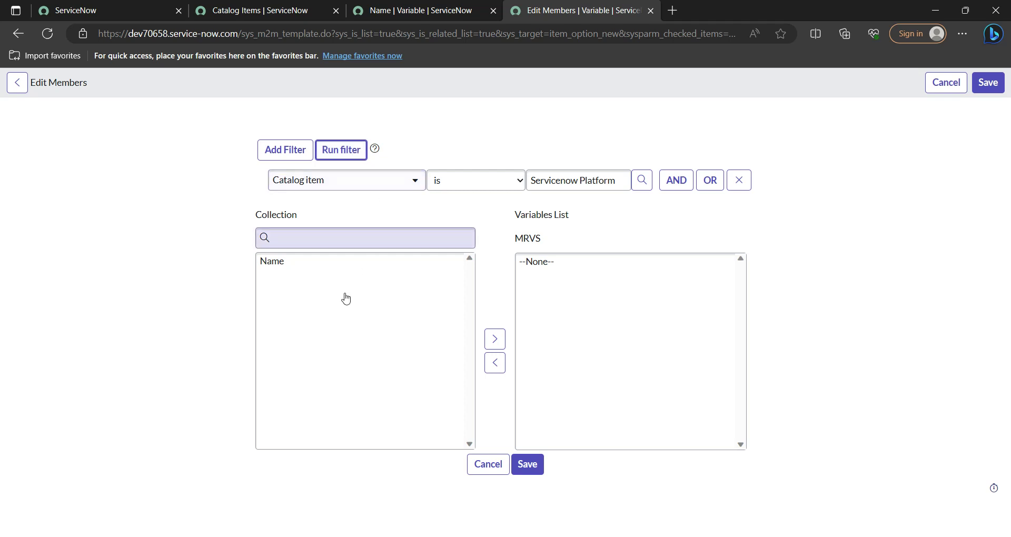
- Add the Servicenow Platform item's Name variable to the MRVS variables list and save the members
click(274, 262)
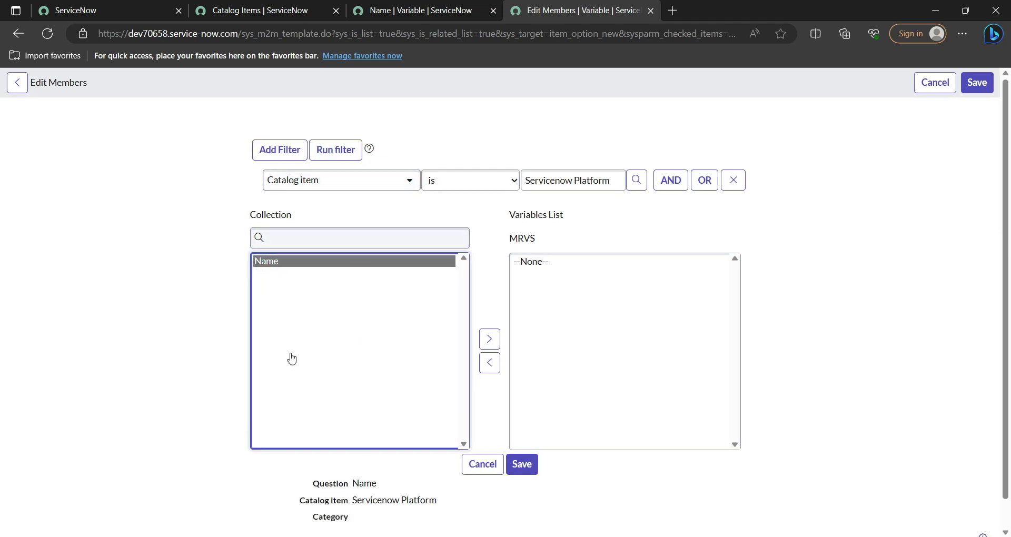
scroll(287, 353, down, 1)
double_click(311, 460)
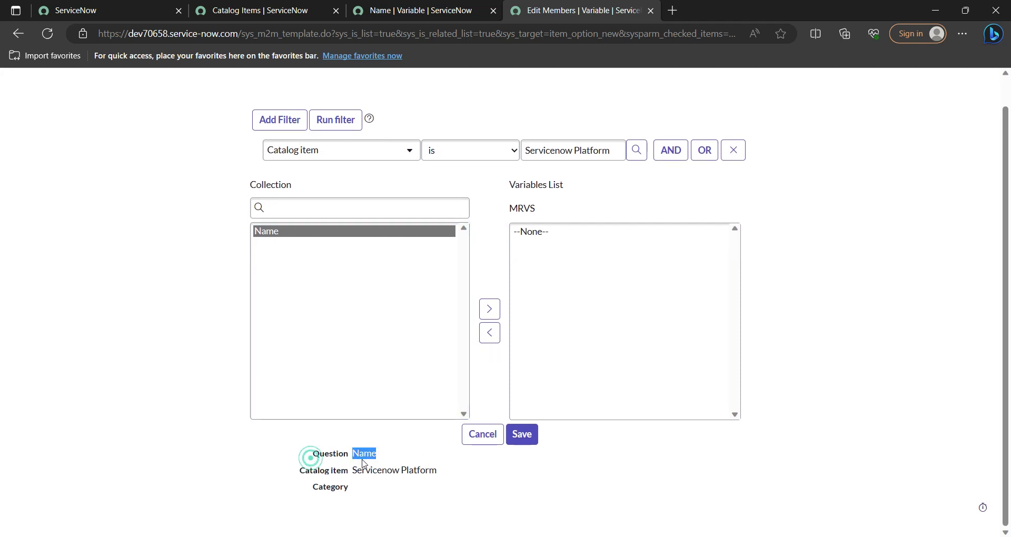
drag(299, 476, 440, 477)
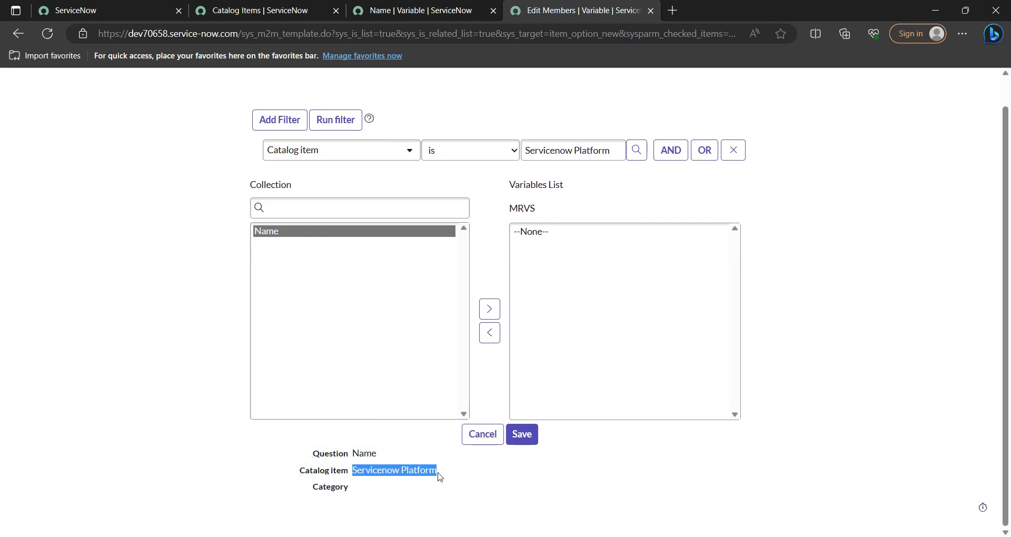
drag(305, 487, 354, 486)
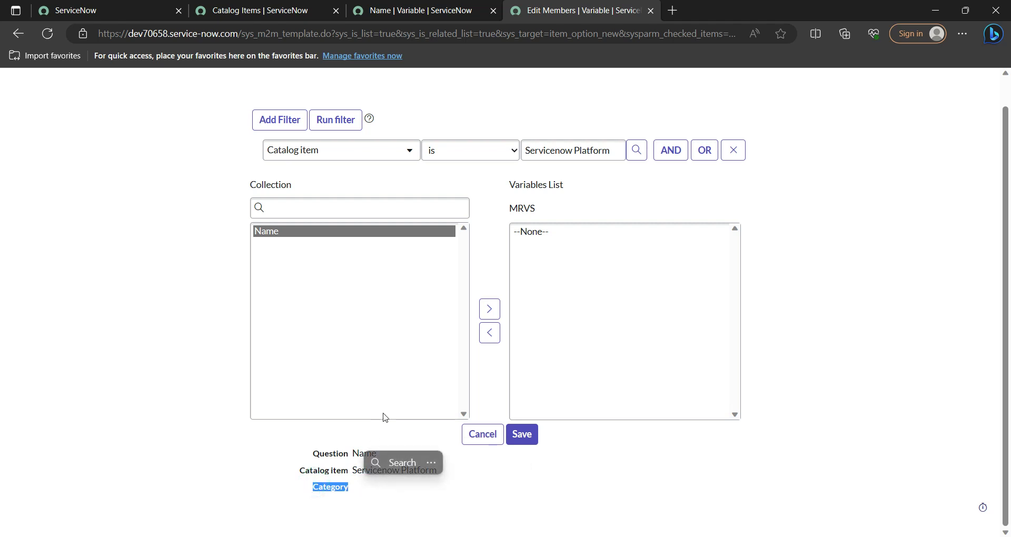
click(490, 309)
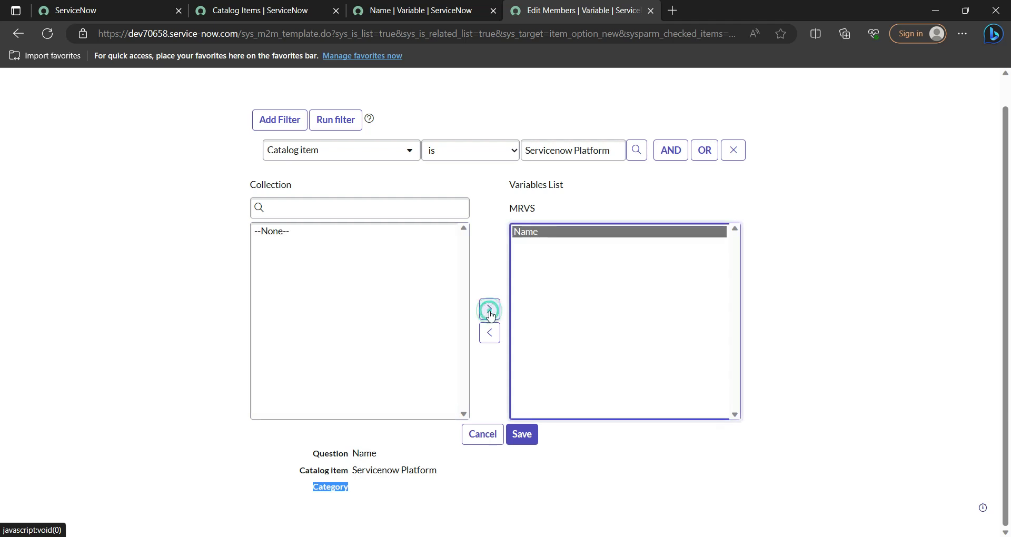
click(522, 435)
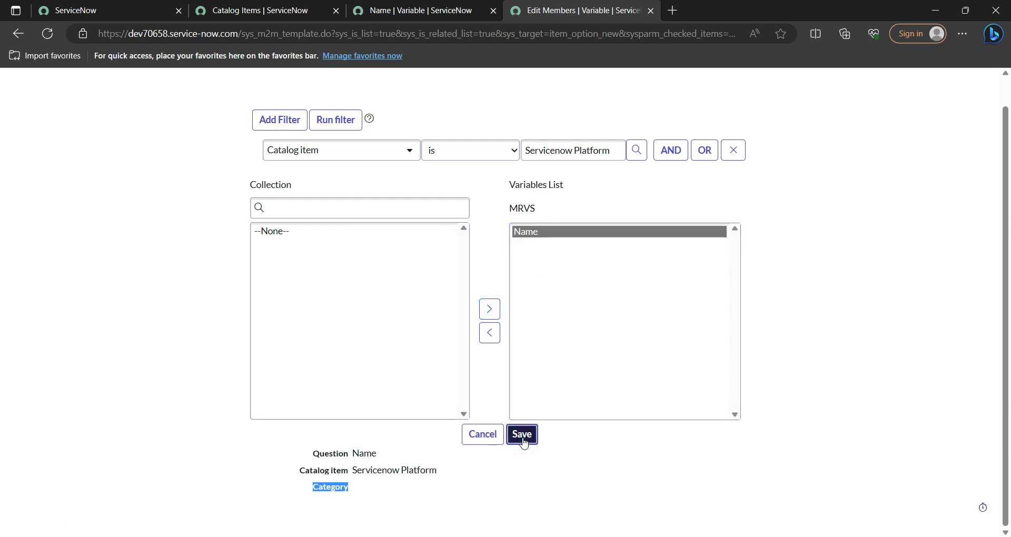